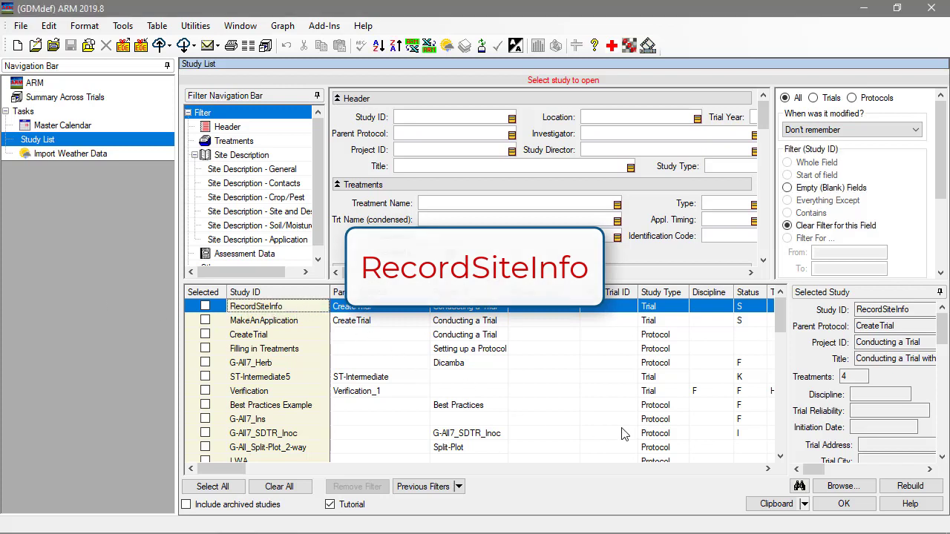
Open the RecordSiteInfo study from the Study List.
{"action": "left_click", "coordinate": [842, 504]}
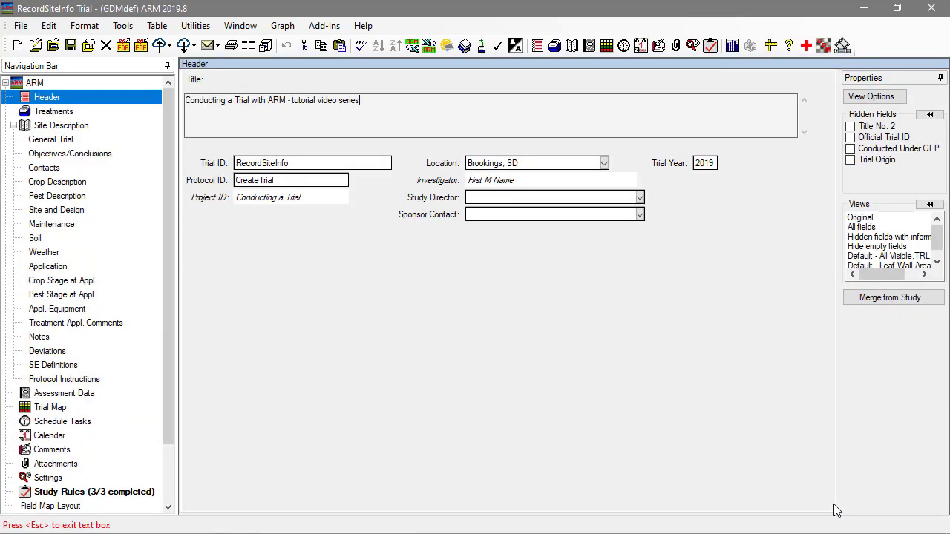
Show the General Trial page under Site Description.
{"action": "left_click", "coordinate": [102, 143]}
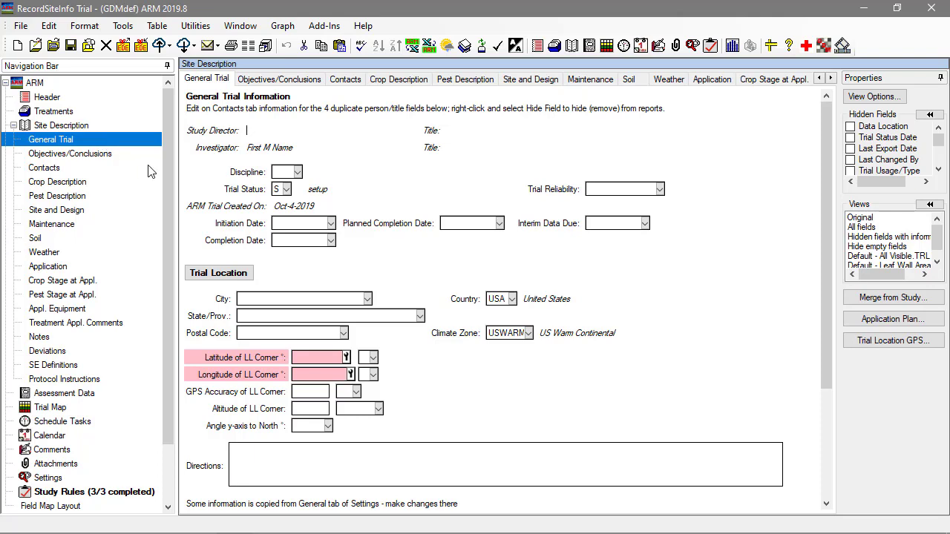
{"action": "left_click", "coordinate": [286, 191]}
{"action": "left_click", "coordinate": [287, 191]}
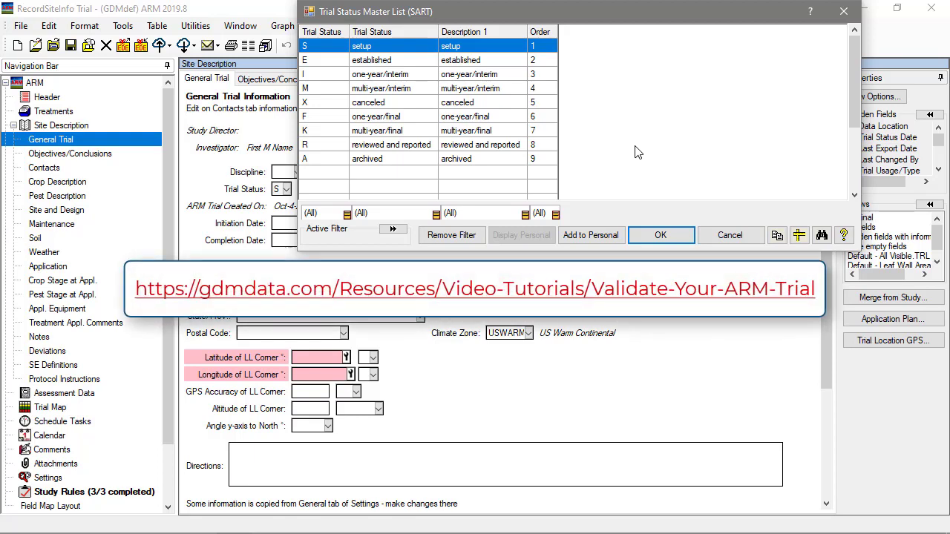
{"action": "left_click", "coordinate": [660, 236]}
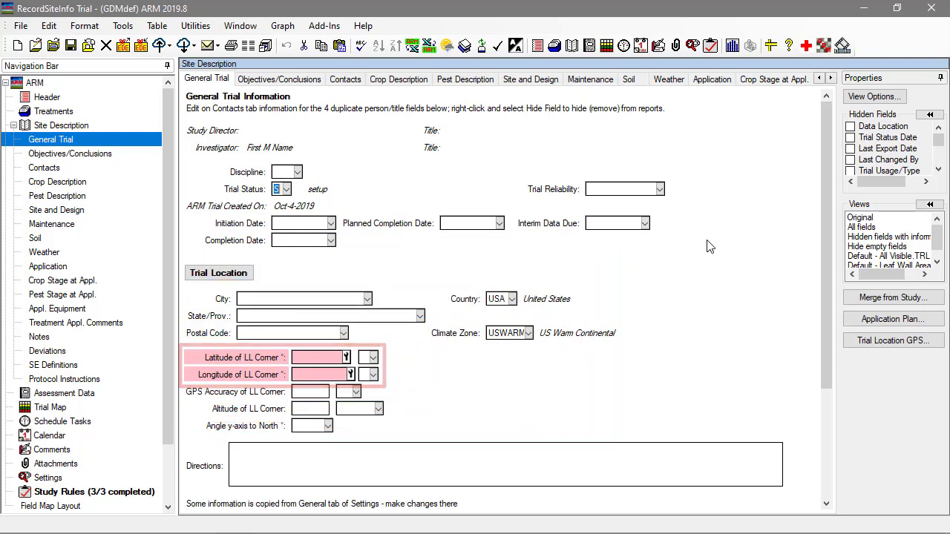
On the Objectives/Conclusions page, make the first sentence bold at font size 10.
{"action": "left_click", "coordinate": [144, 157]}
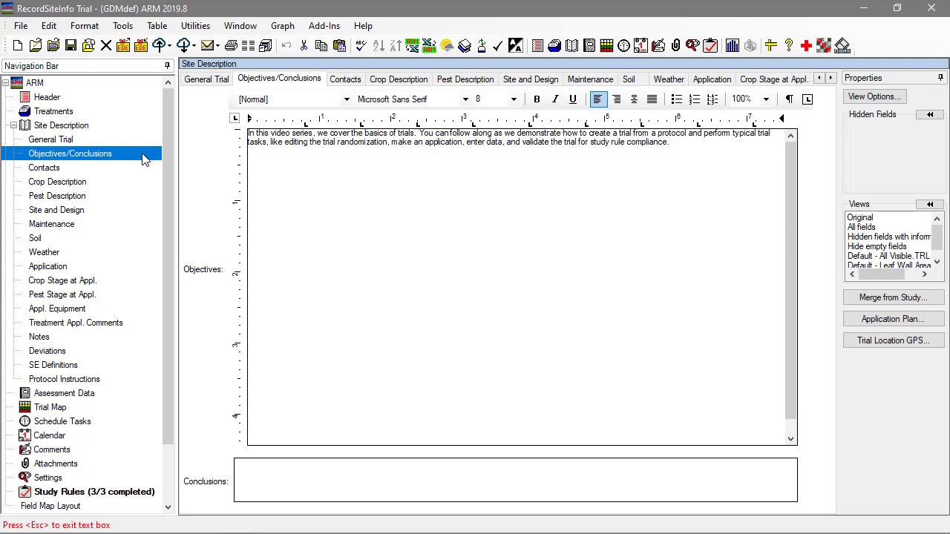
{"action": "double_click", "coordinate": [410, 134]}
{"action": "left_click_drag", "start_coordinate": [376, 133], "coordinate": [236, 134]}
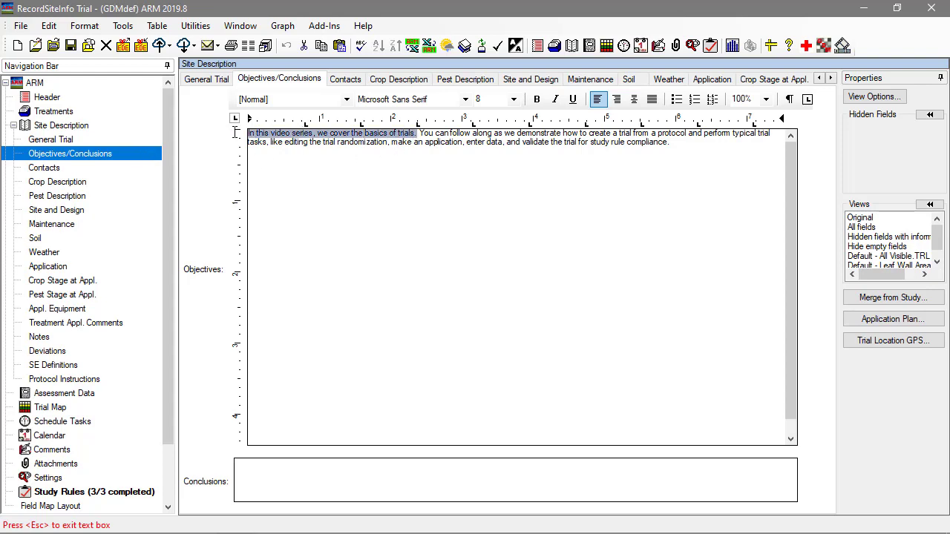
{"action": "left_click", "coordinate": [513, 99]}
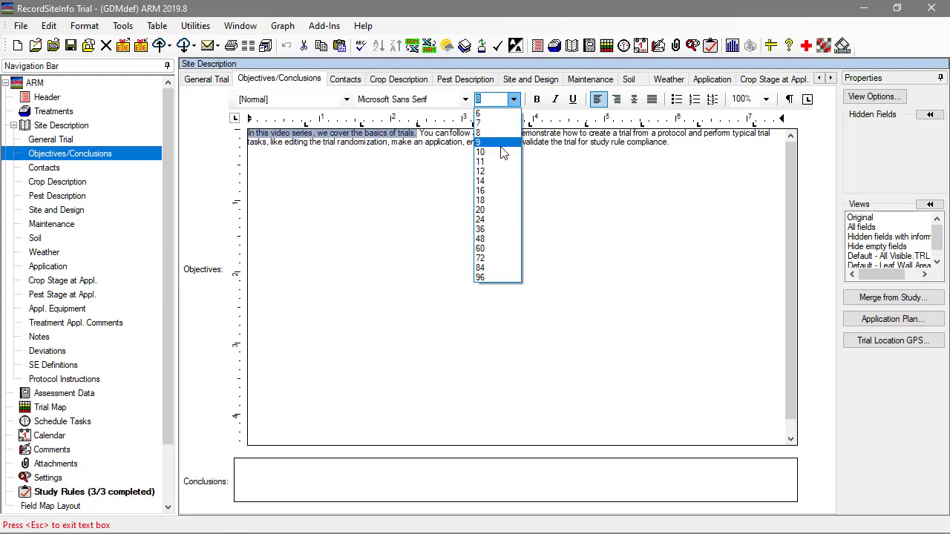
{"action": "left_click", "coordinate": [502, 152]}
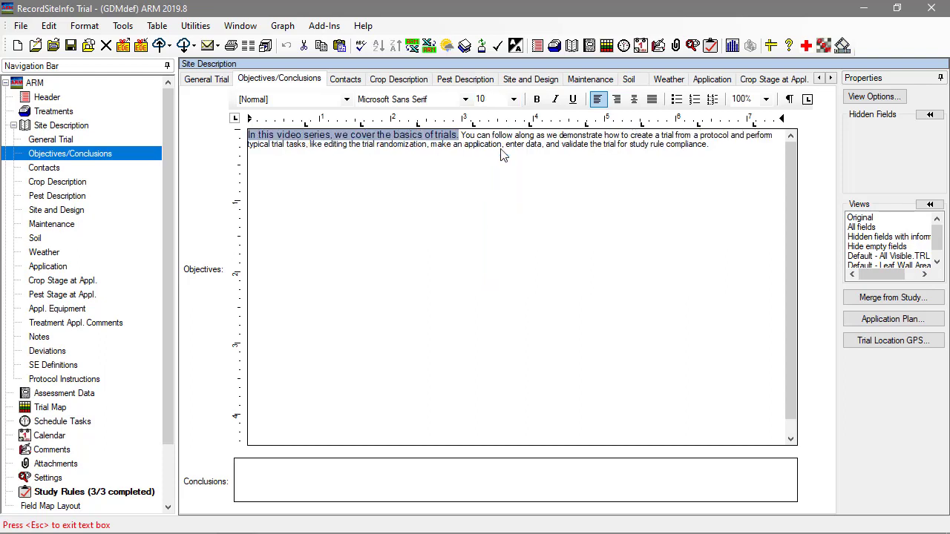
{"action": "left_click", "coordinate": [537, 99]}
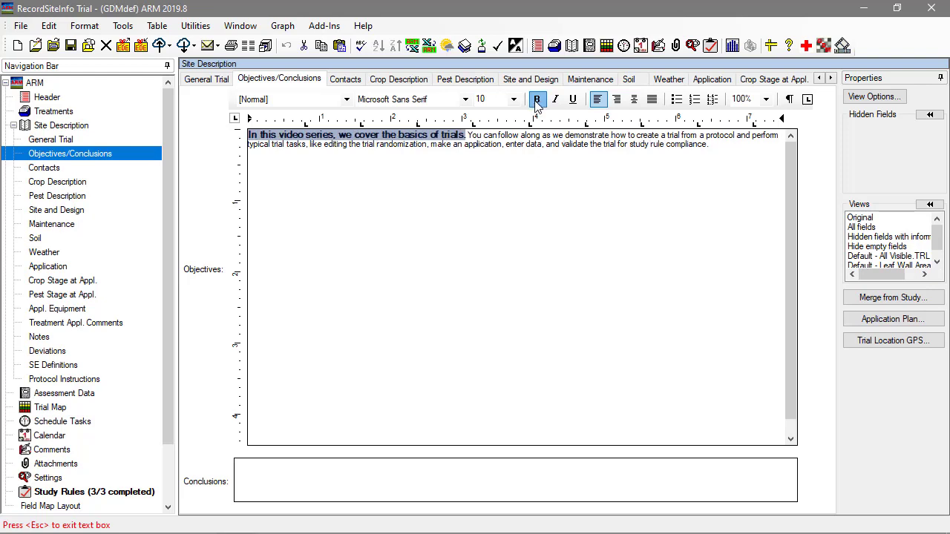
Move the remaining text to its own bulleted line, then go to Contacts.
{"action": "left_click", "coordinate": [469, 135]}
{"action": "key", "text": "Return"}
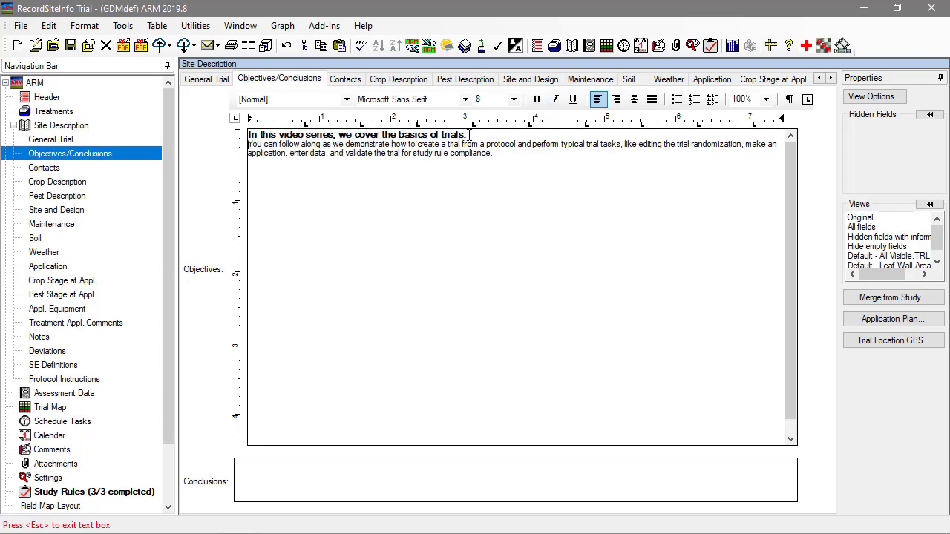
{"action": "left_click", "coordinate": [675, 102]}
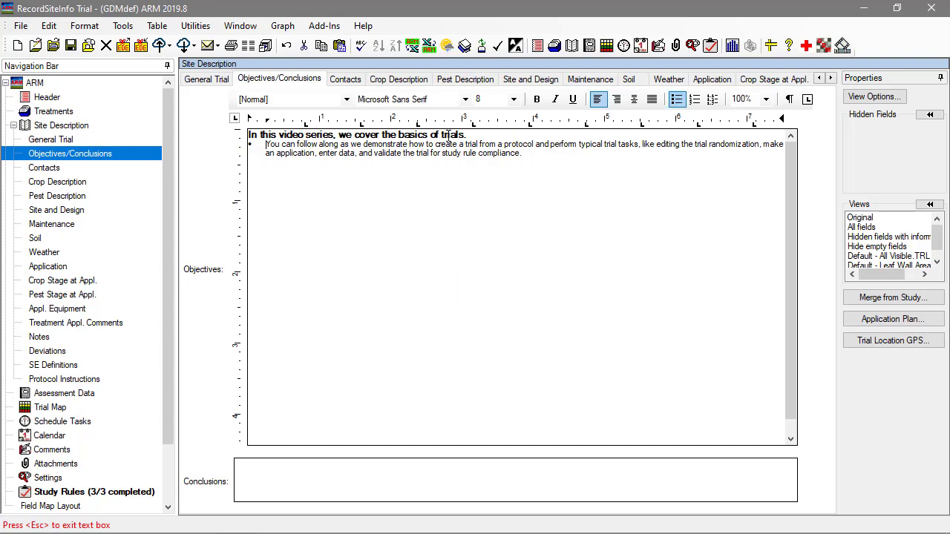
{"action": "left_click", "coordinate": [80, 169]}
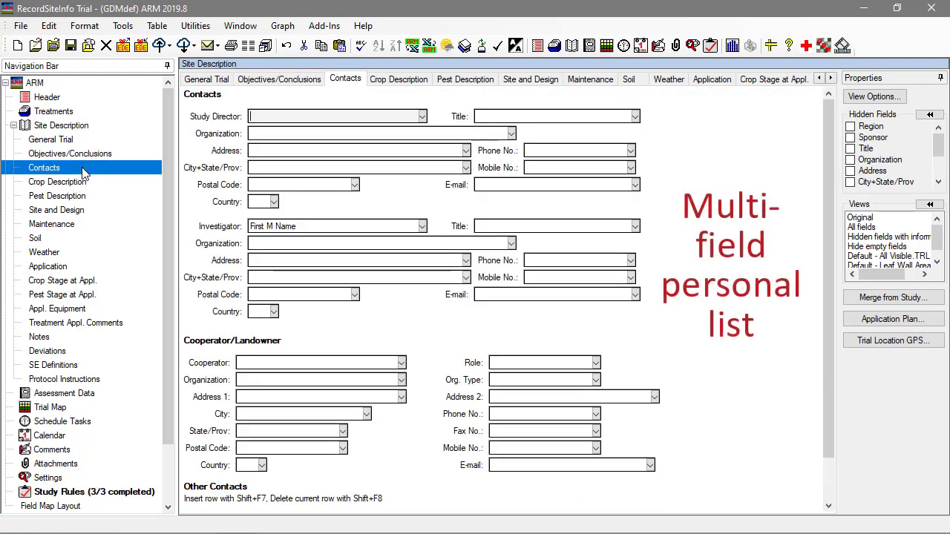
Enter the Investigator's title Tutor, organization GDM, city, postal code and country USA.
{"action": "left_click", "coordinate": [506, 226]}
{"action": "type", "text": "Tutor"}
{"action": "key", "text": "Tab"}
{"action": "type", "text": "GDM"}
{"action": "key", "text": "Tab"}
{"action": "left_click", "coordinate": [314, 274]}
{"action": "type", "text": "Brookings SD"}
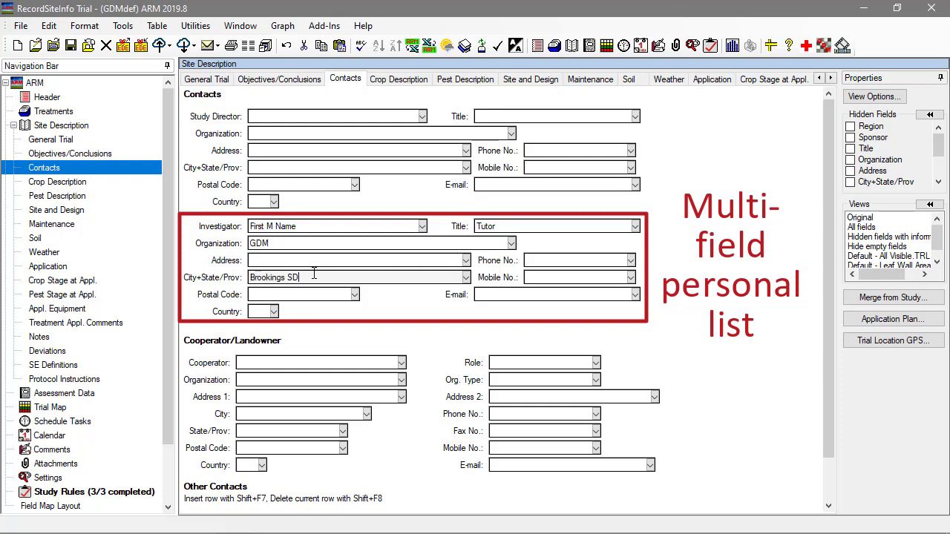
{"action": "left_click", "coordinate": [294, 295]}
{"action": "type", "text": "57006"}
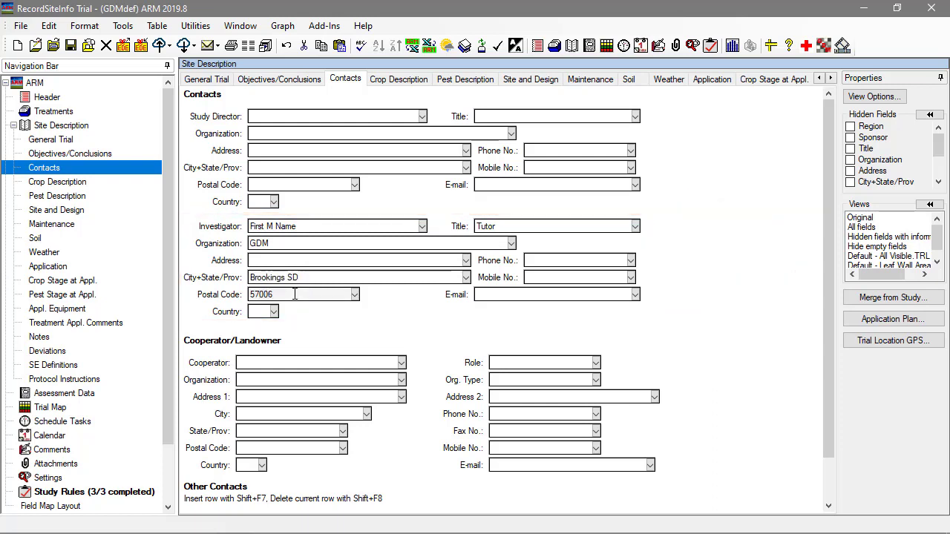
{"action": "left_click", "coordinate": [273, 312]}
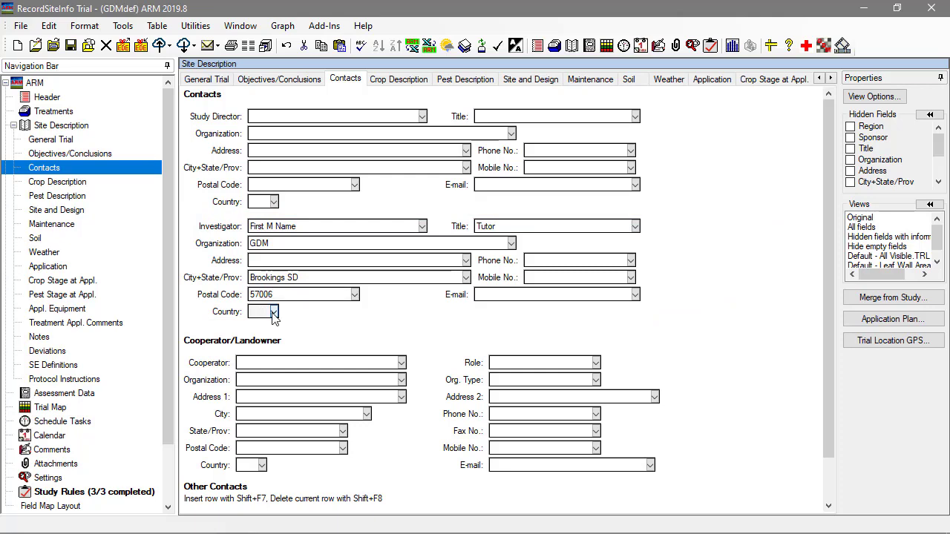
{"action": "type", "text": "USA"}
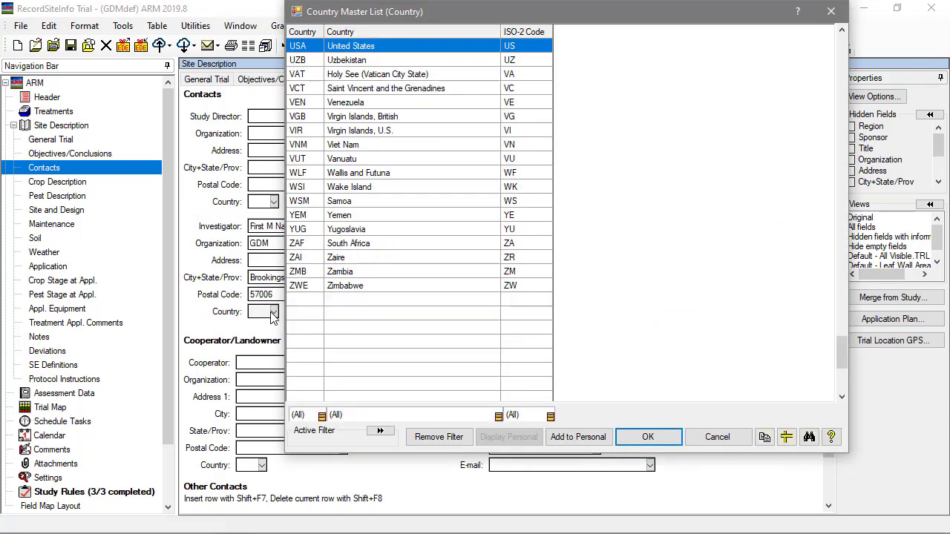
{"action": "left_click", "coordinate": [672, 443]}
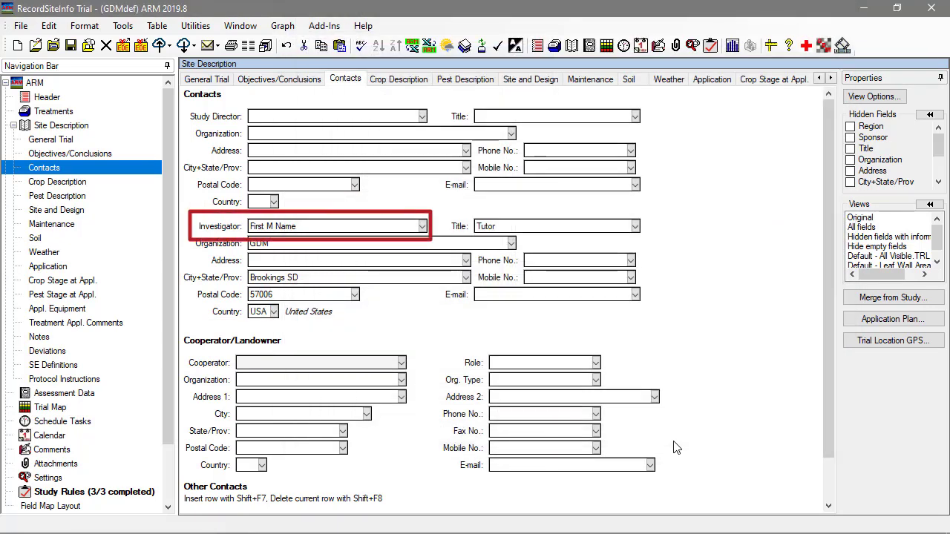
Add this Investigator to the personal list and go to Crop Description.
{"action": "left_click", "coordinate": [422, 227]}
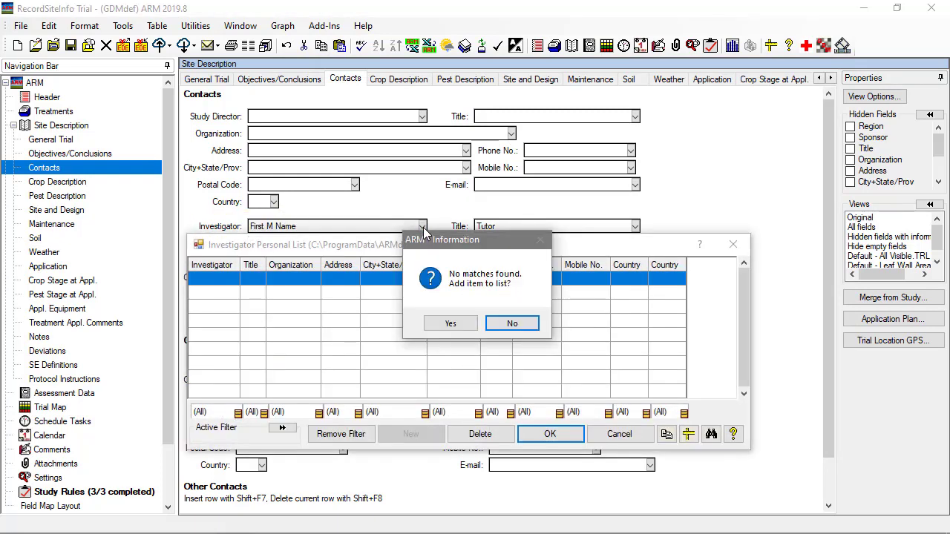
{"action": "left_click", "coordinate": [450, 324]}
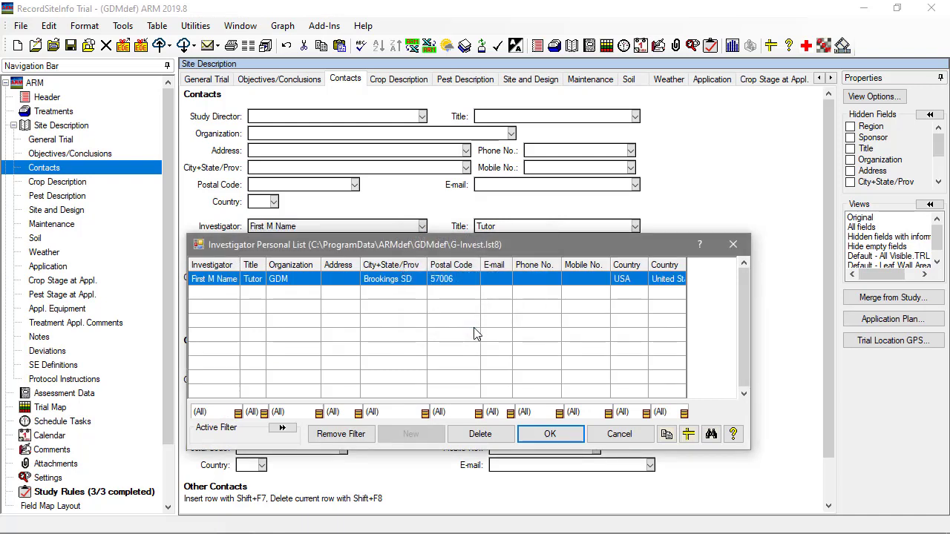
{"action": "left_click", "coordinate": [576, 439]}
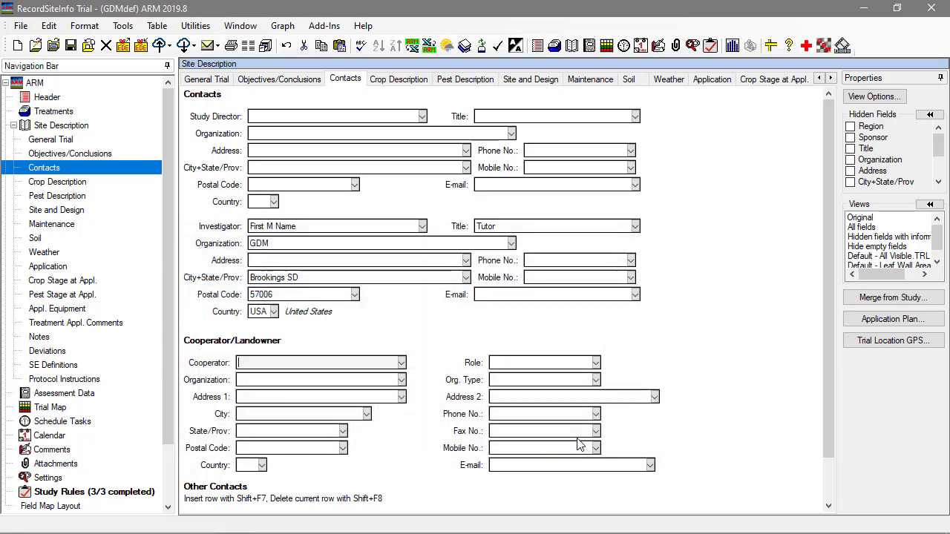
{"action": "left_click", "coordinate": [109, 182]}
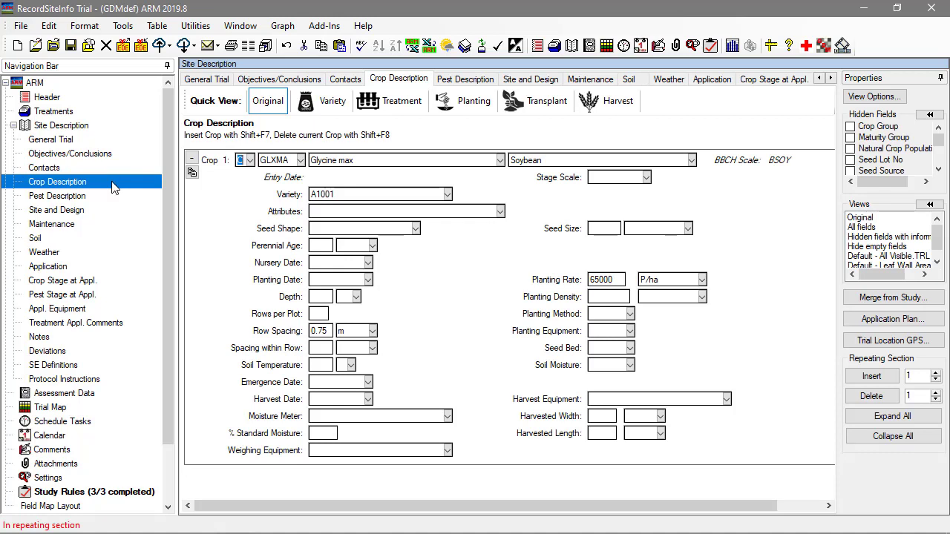
Insert one new Crop 2 section after the first crop's entries.
{"action": "right_click", "coordinate": [267, 162]}
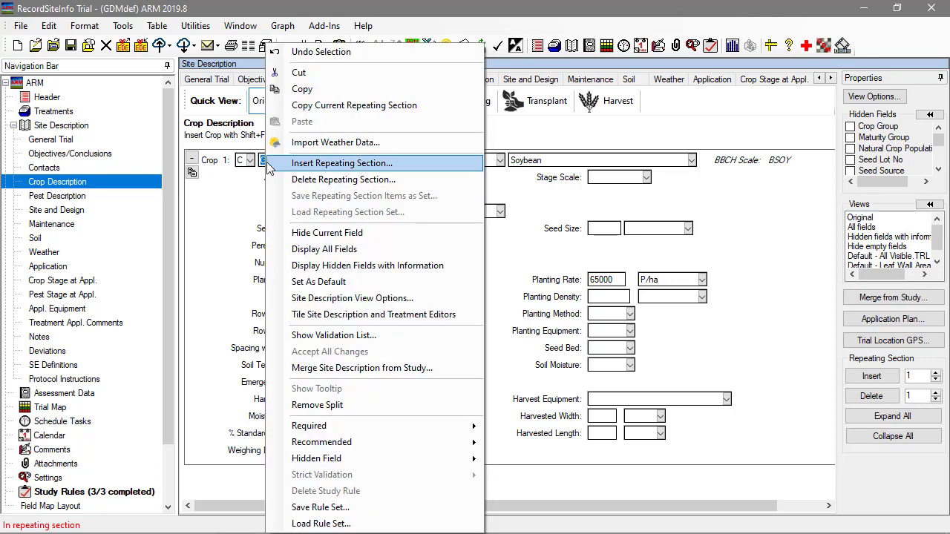
{"action": "left_click", "coordinate": [399, 164]}
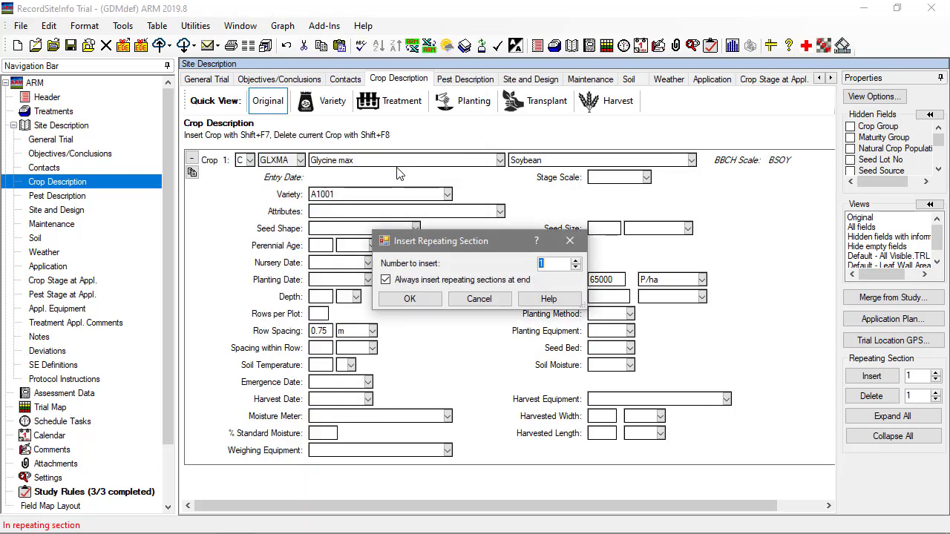
{"action": "left_click", "coordinate": [410, 299]}
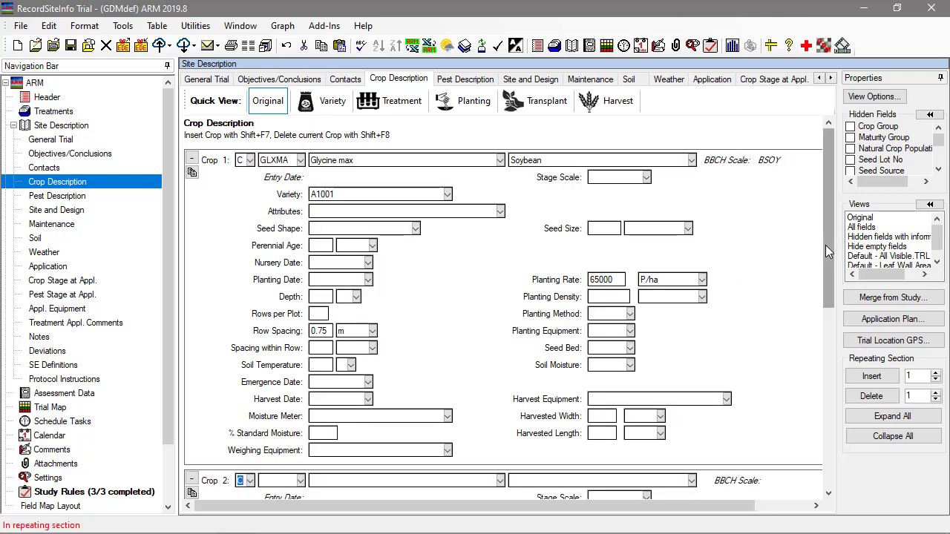
{"action": "scroll", "coordinate": [829, 267], "scroll_direction": "down", "scroll_amount": 2}
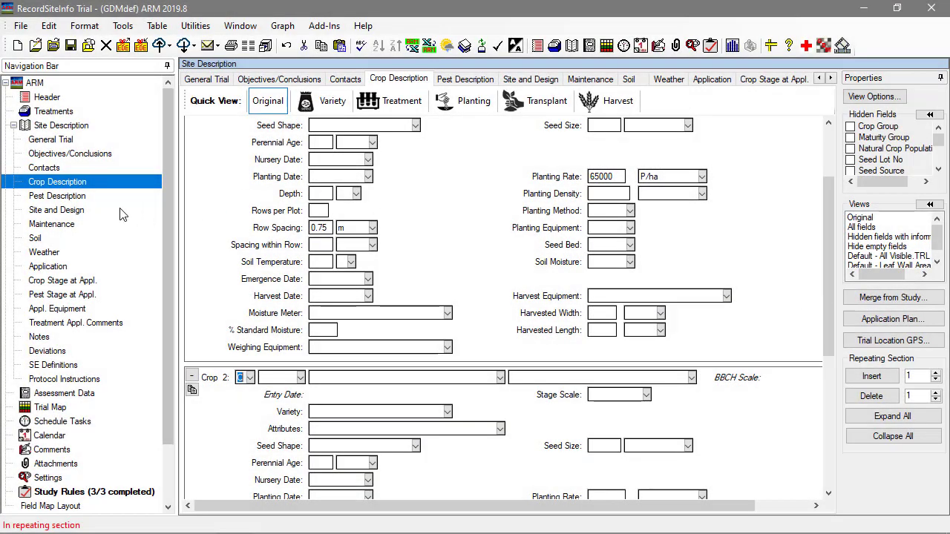
Show the Pest Description and look up the Concentration field's definition with F5.
{"action": "left_click", "coordinate": [115, 196]}
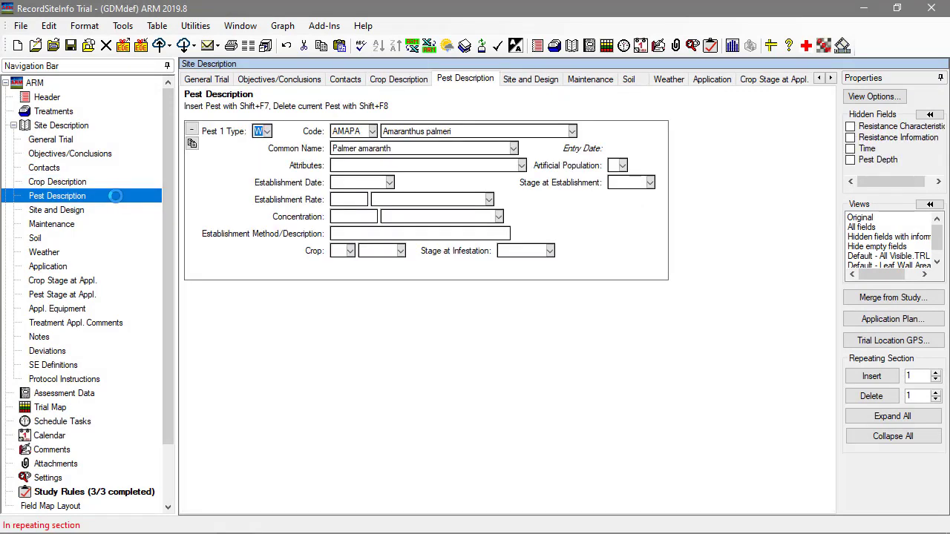
{"action": "left_click", "coordinate": [359, 218]}
{"action": "key", "text": "F5"}
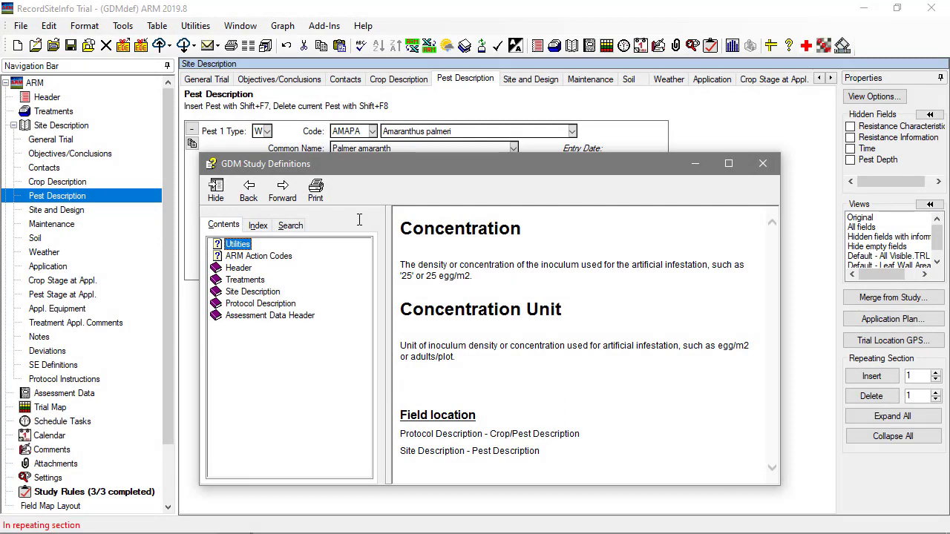
Search the help for 'slope', read the % Slope definition, and close help.
{"action": "left_click", "coordinate": [296, 225]}
{"action": "type", "text": "slope"}
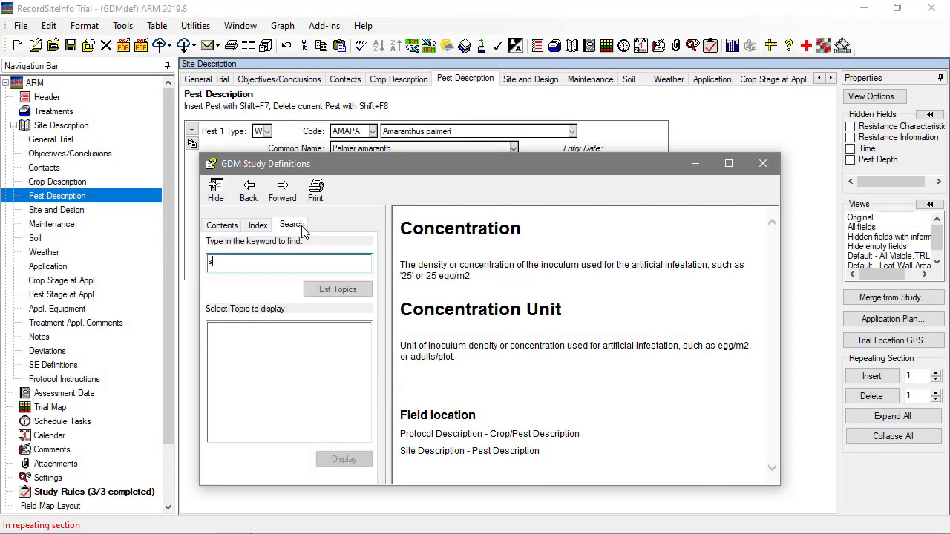
{"action": "left_click", "coordinate": [307, 294]}
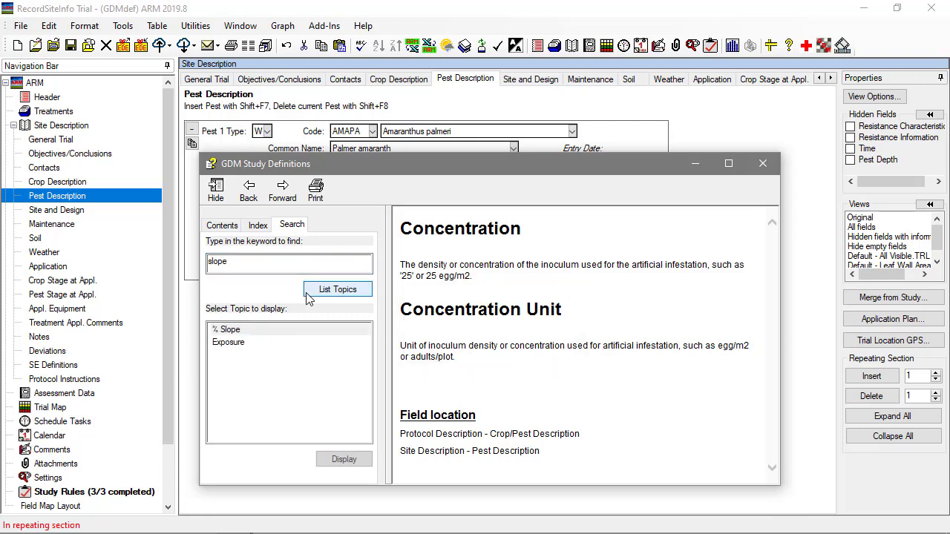
{"action": "double_click", "coordinate": [265, 332]}
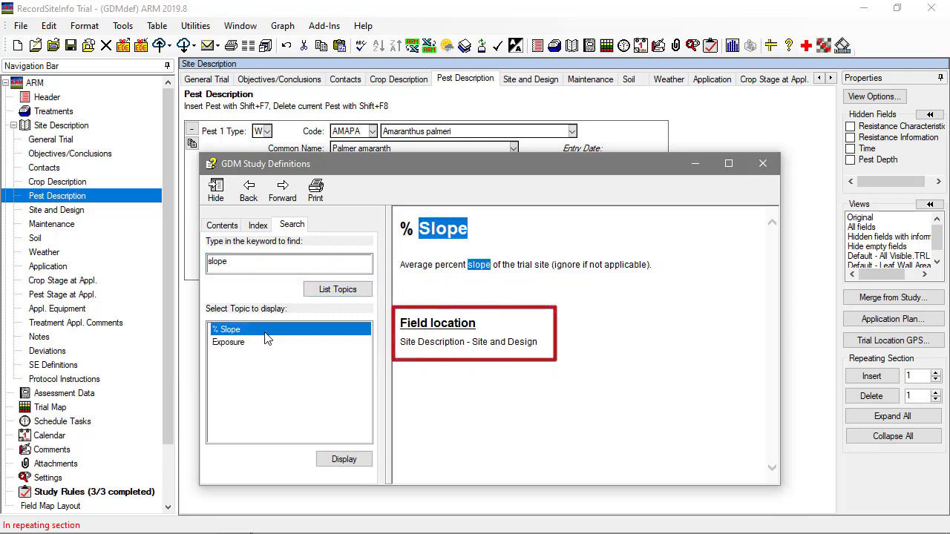
{"action": "left_click", "coordinate": [763, 163]}
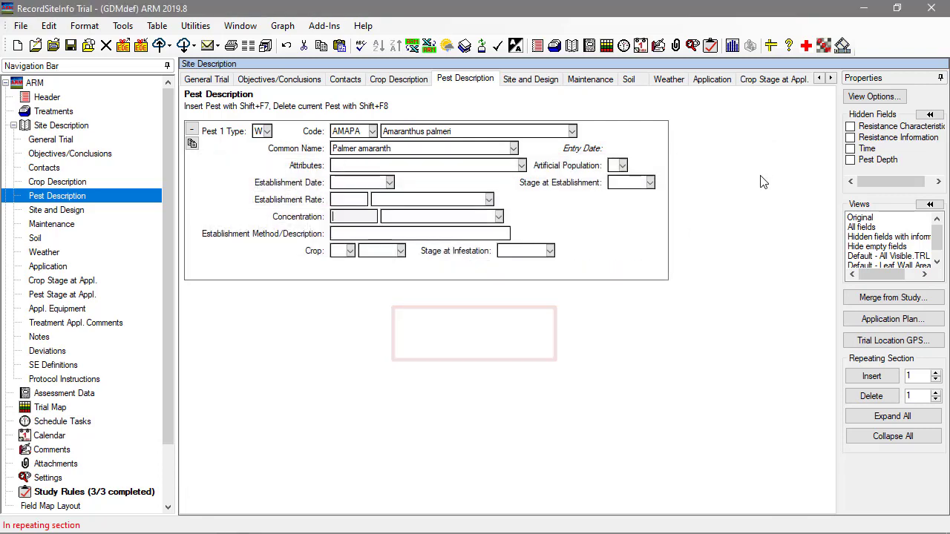
Set % Slope to 3 on the Site and Design page, then go to Maintenance.
{"action": "left_click", "coordinate": [123, 211]}
{"action": "left_click", "coordinate": [276, 196]}
{"action": "type", "text": "3"}
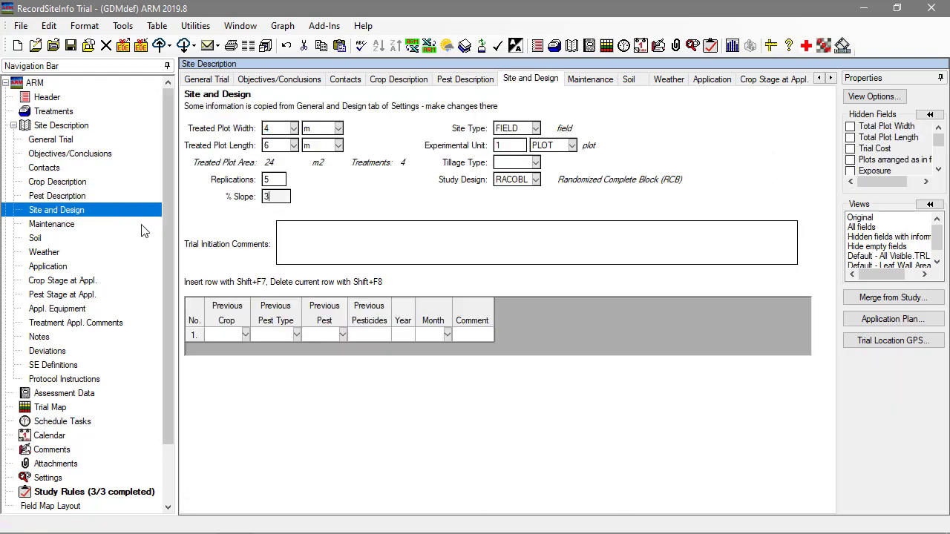
{"action": "left_click", "coordinate": [112, 224]}
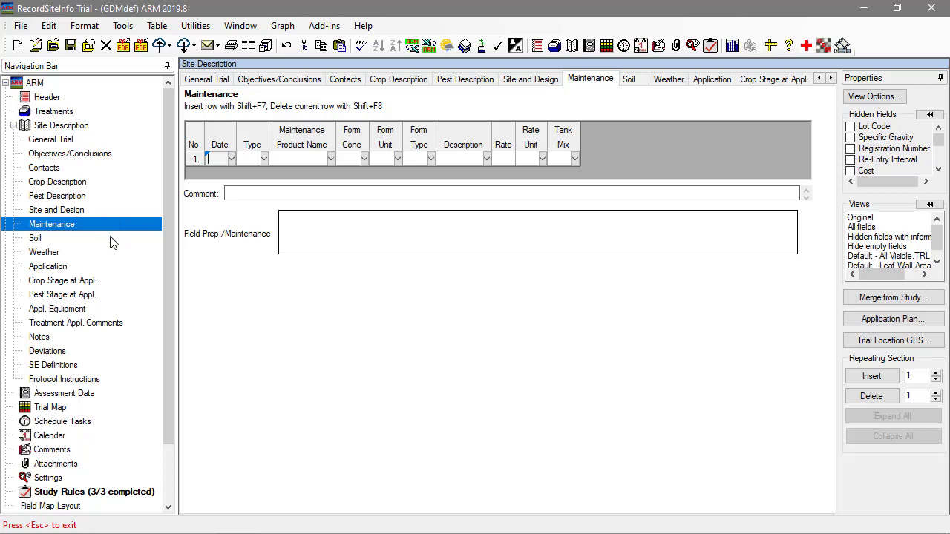
Browse the Soil and Weather descriptions, ending on the Application page.
{"action": "left_click", "coordinate": [112, 240]}
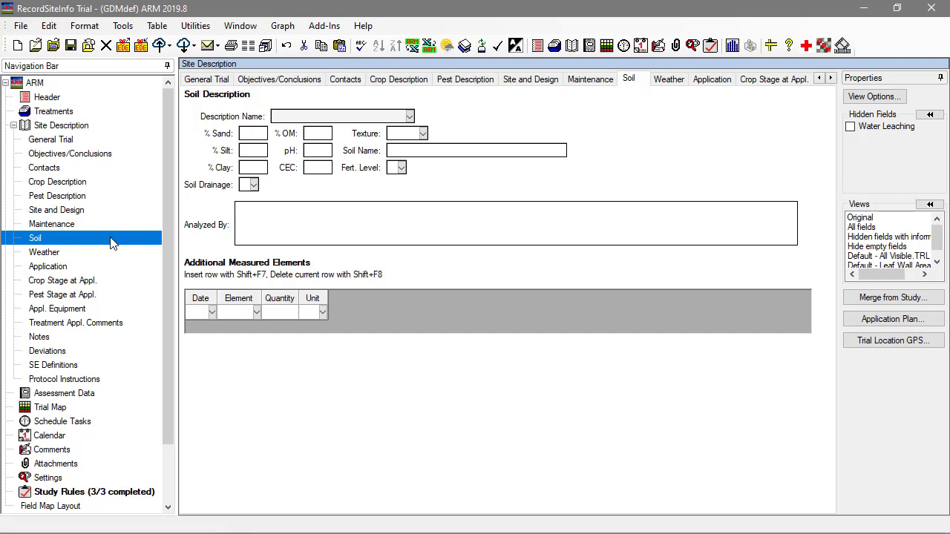
{"action": "left_click", "coordinate": [109, 252]}
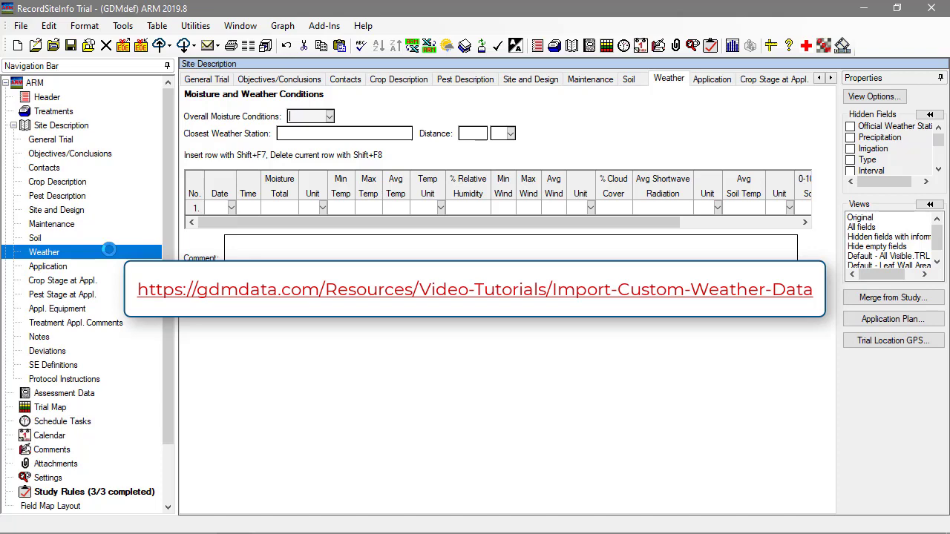
{"action": "left_click", "coordinate": [102, 265]}
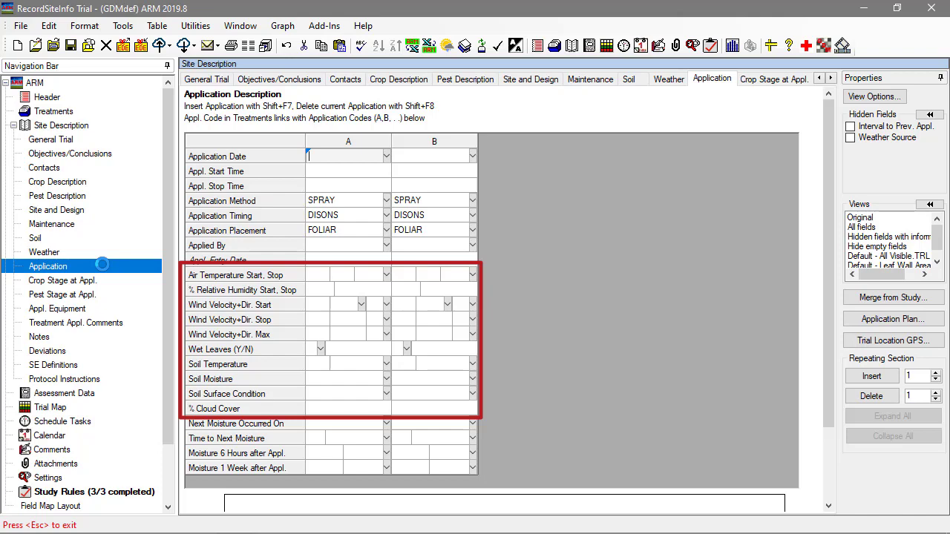
Check the saved application equipment list without adding any, then view Crop Stage at Appl.
{"action": "left_click", "coordinate": [106, 308]}
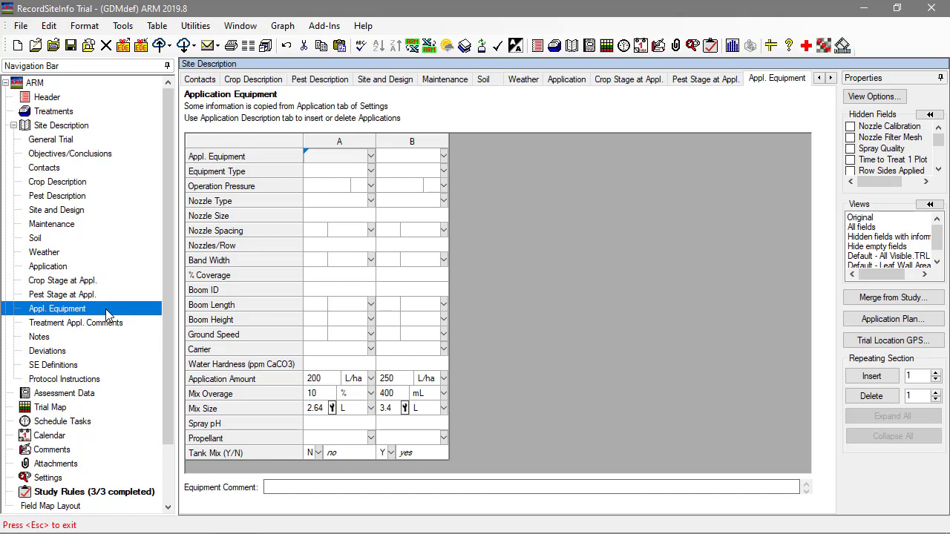
{"action": "left_click", "coordinate": [371, 158]}
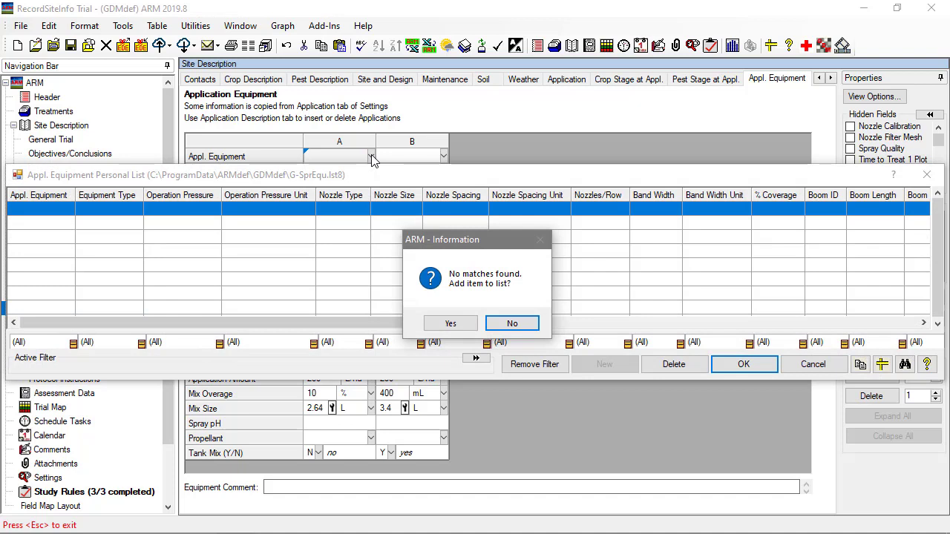
{"action": "left_click", "coordinate": [519, 325]}
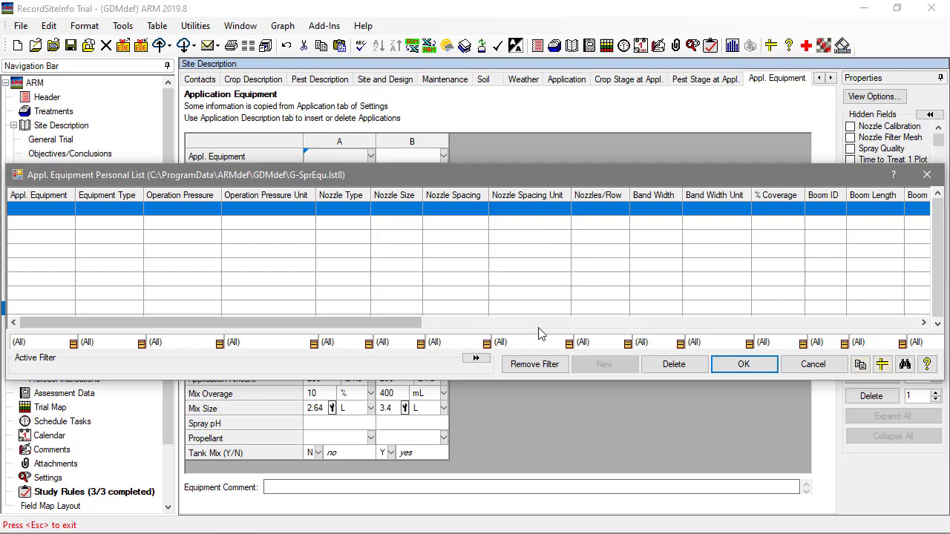
{"action": "left_click", "coordinate": [783, 368]}
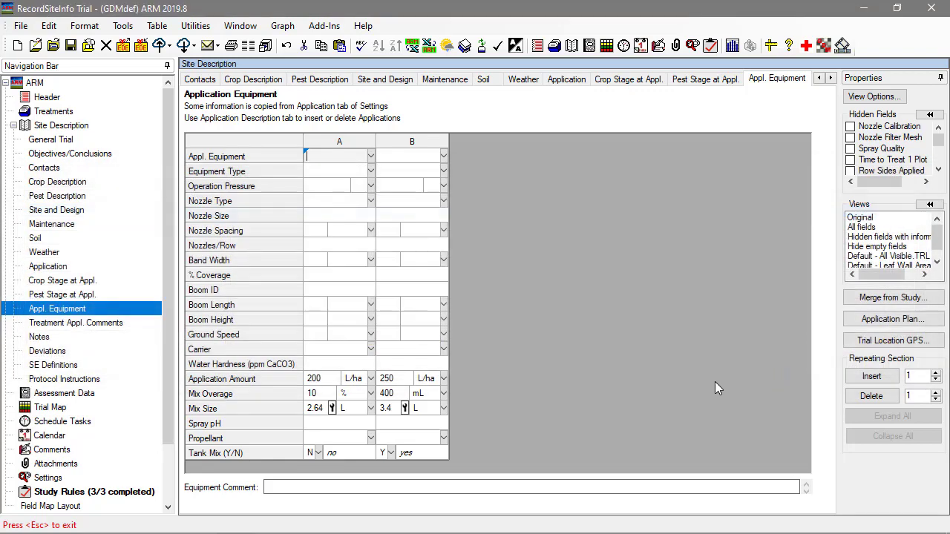
{"action": "left_click", "coordinate": [115, 281]}
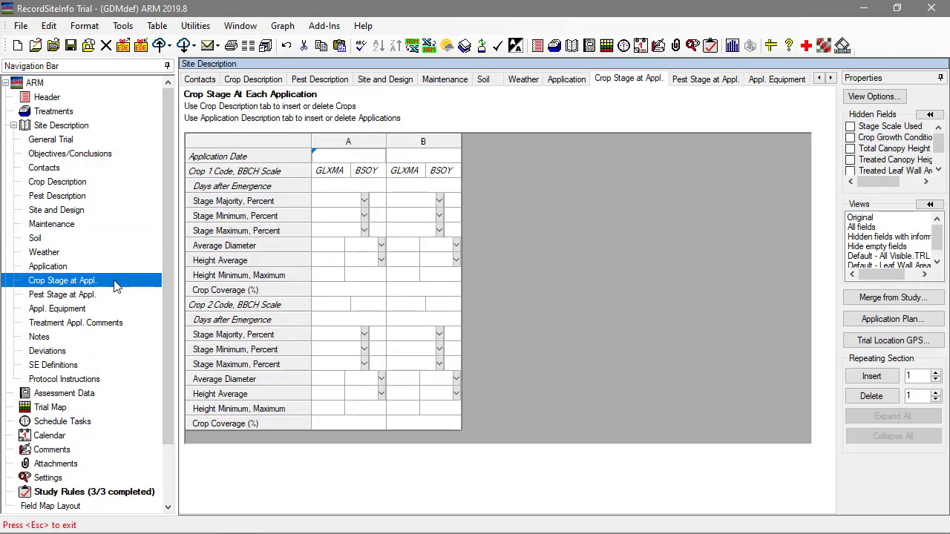
Review Pest Stage at Appl. and Treatment Appl. Comments, then go to Notes.
{"action": "left_click", "coordinate": [117, 300]}
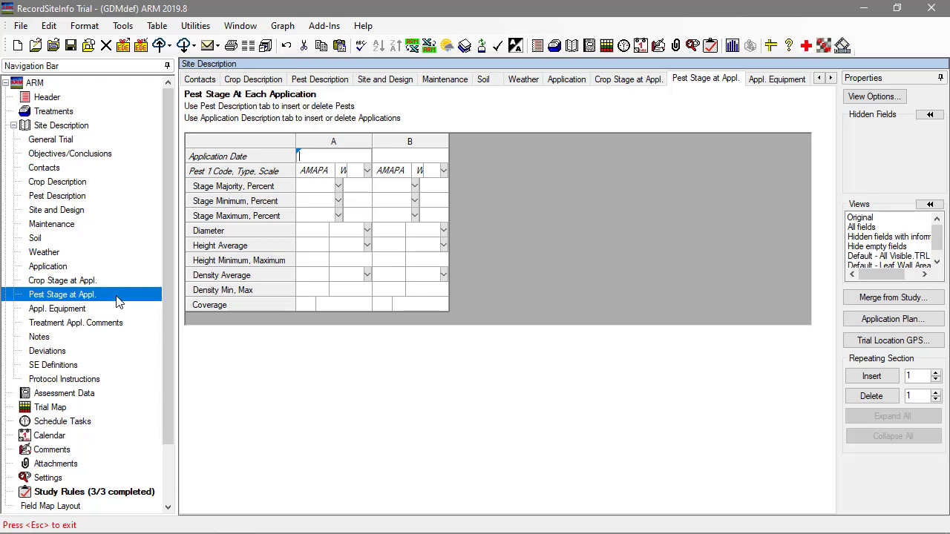
{"action": "left_click", "coordinate": [141, 327]}
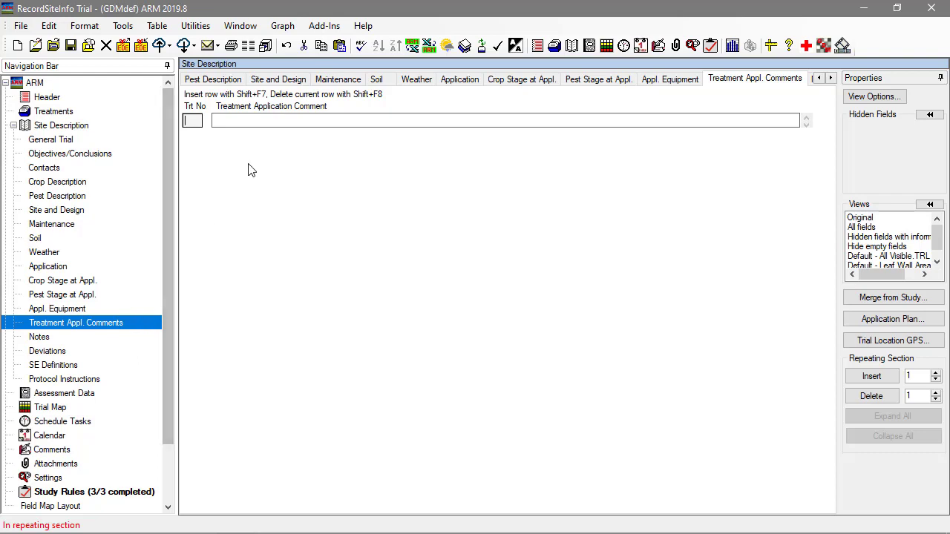
{"action": "left_click", "coordinate": [274, 122]}
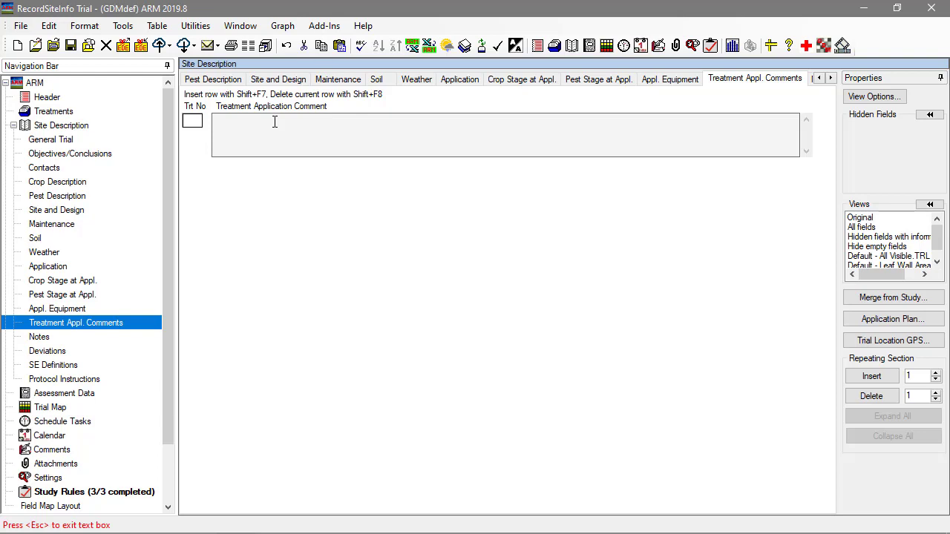
{"action": "left_click", "coordinate": [106, 339]}
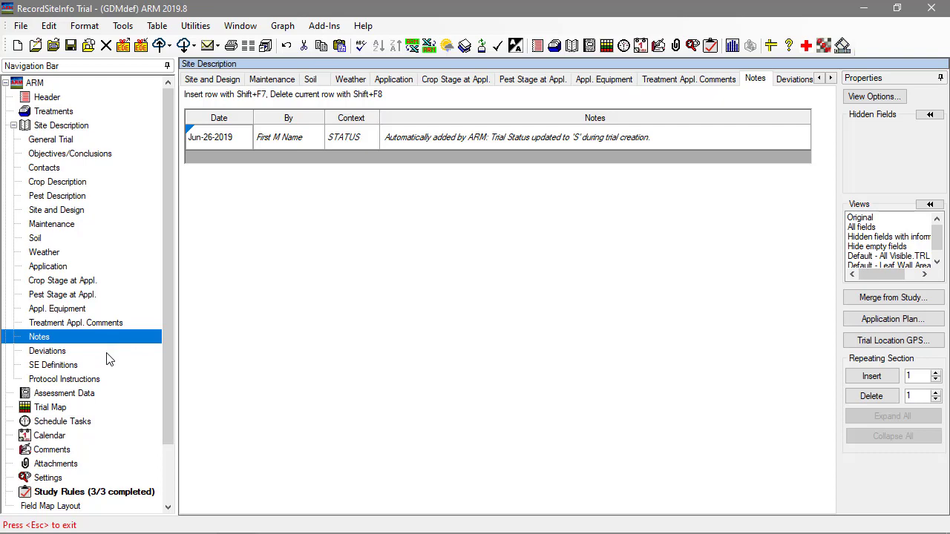
Review the Deviations and empty SE Definitions pages, ending on the empty Protocol Instructions page.
{"action": "left_click", "coordinate": [109, 358]}
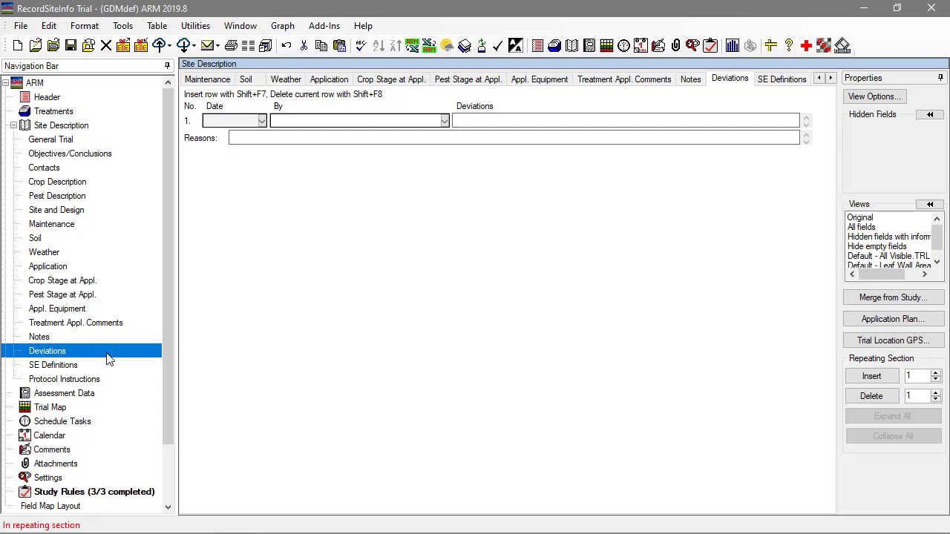
{"action": "left_click", "coordinate": [53, 366]}
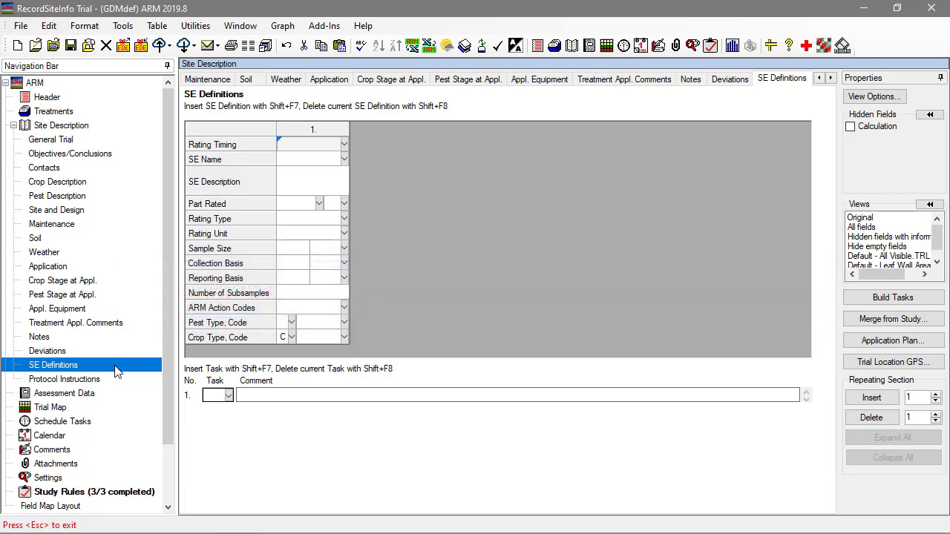
{"action": "left_click", "coordinate": [123, 379]}
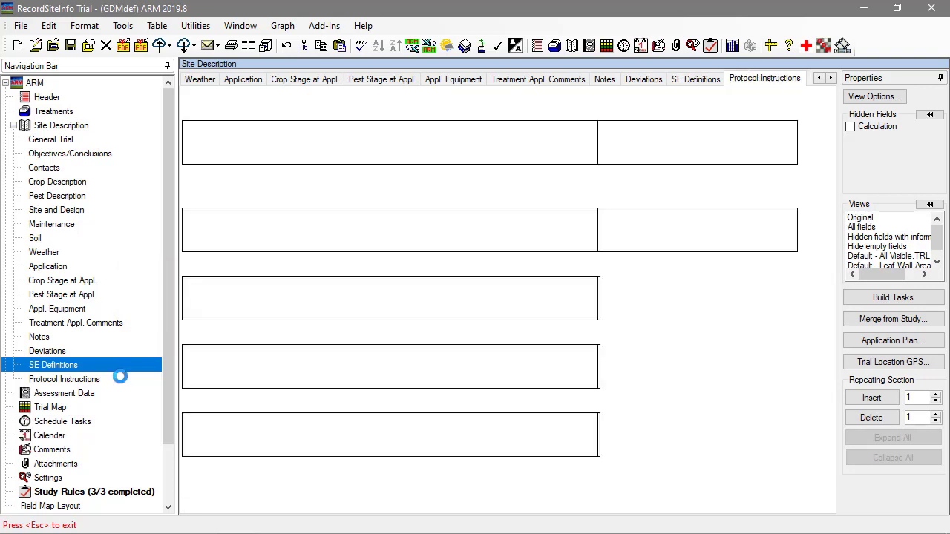